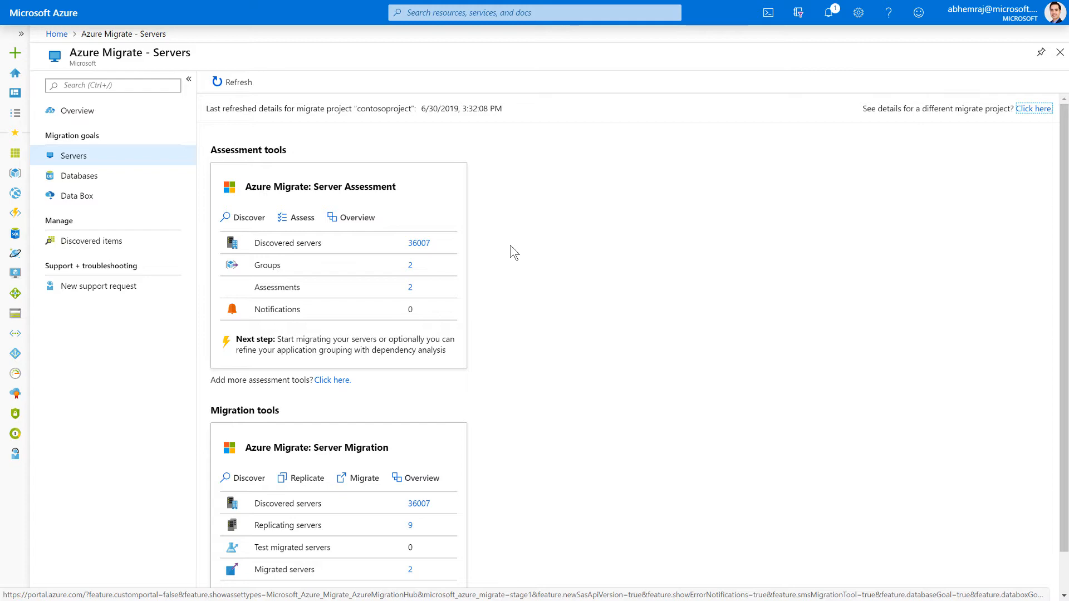
# Begin machine discovery in Server Assessment and set the virtualization type to Hyper-V
pyautogui.click(249, 218)
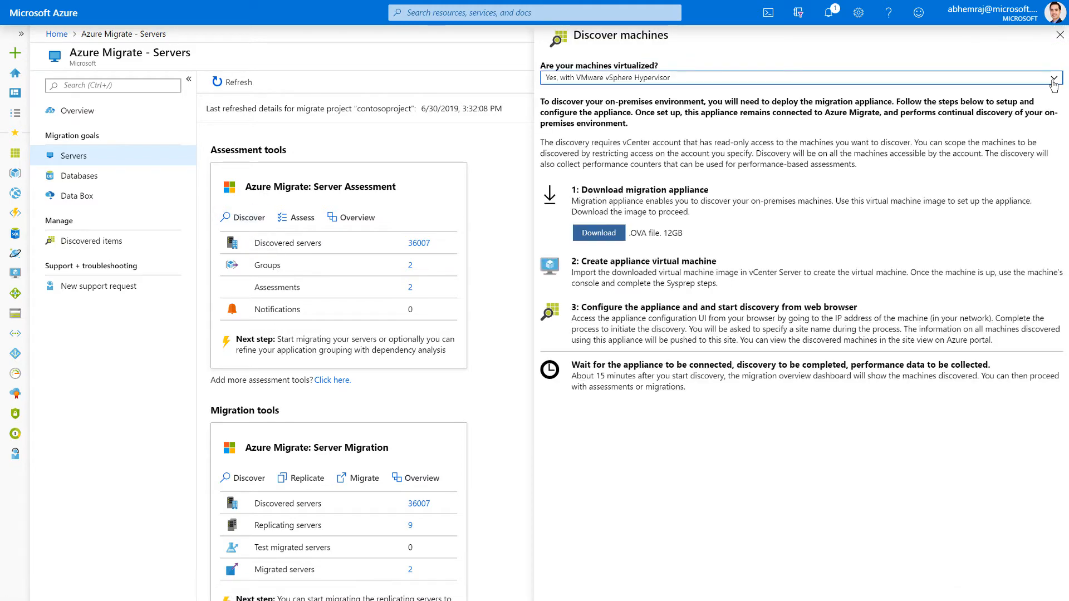
pyautogui.click(1053, 81)
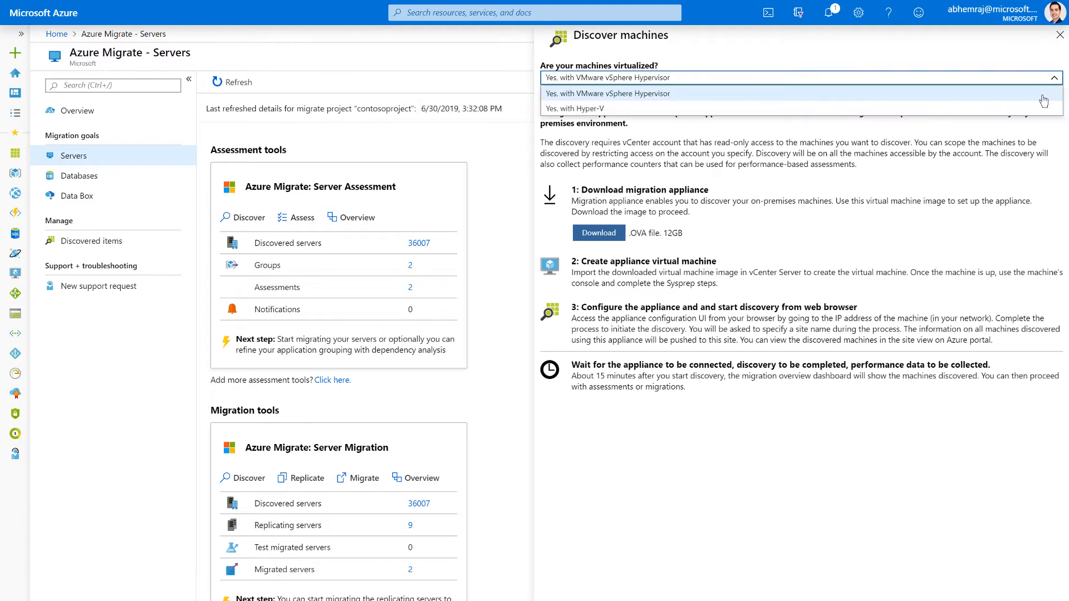
pyautogui.click(1042, 114)
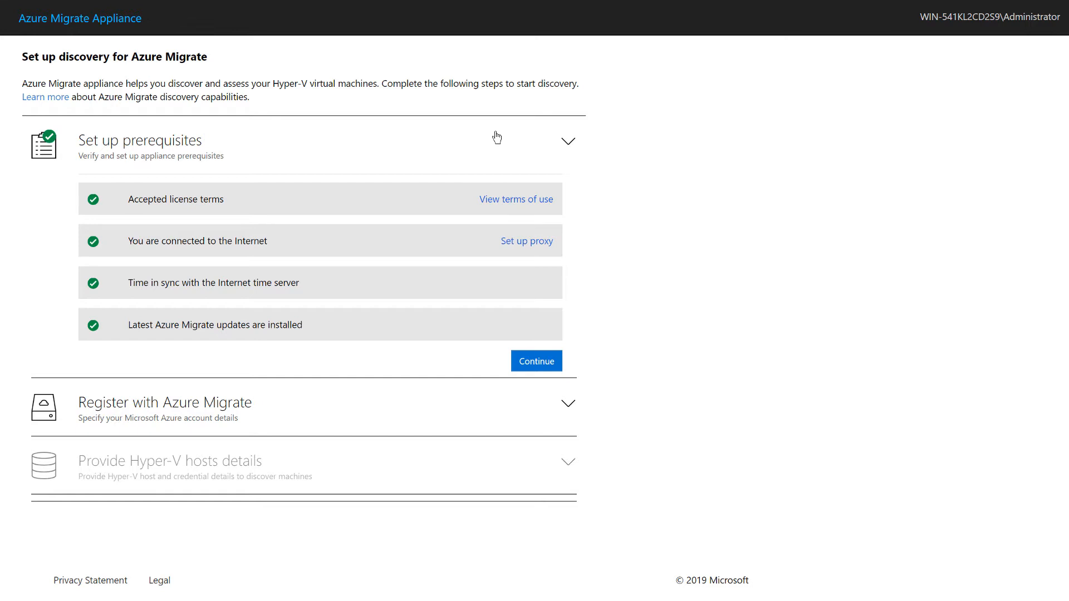
# In the Azure Migrate Appliance setup, log in to Azure and choose Azure Migrate Demo Subscription and the ContosoProject migrate project
pyautogui.click(555, 371)
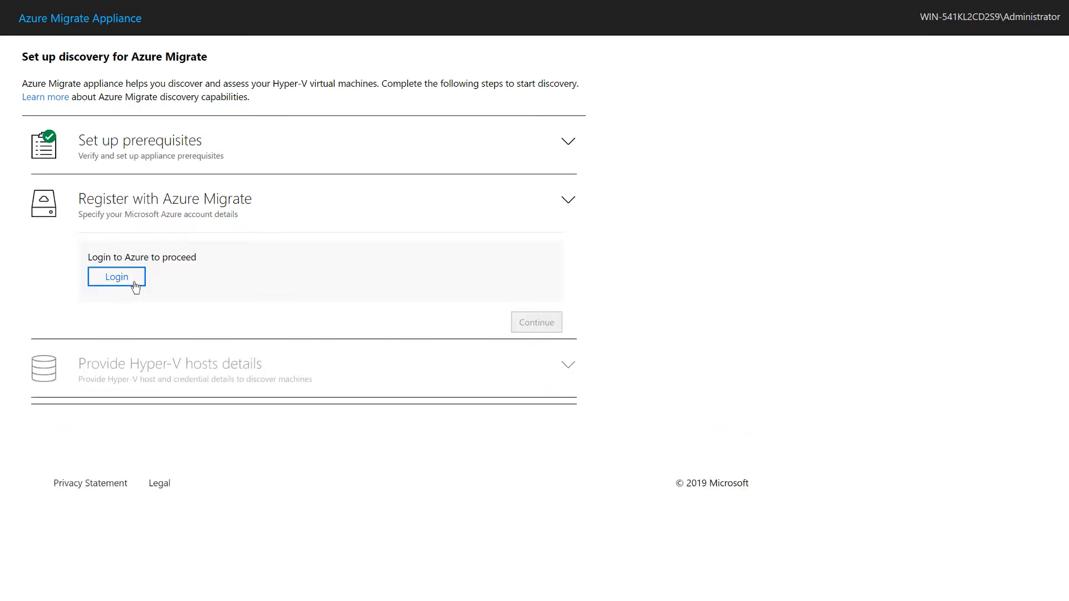
pyautogui.click(135, 285)
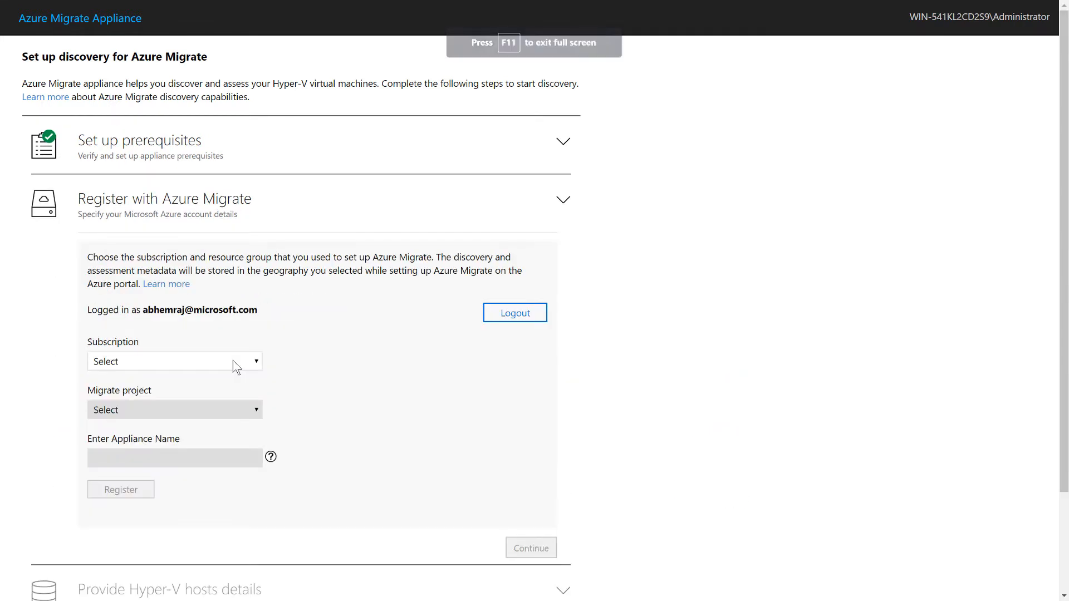
pyautogui.click(233, 360)
pyautogui.scroll(-1, 189, 173)
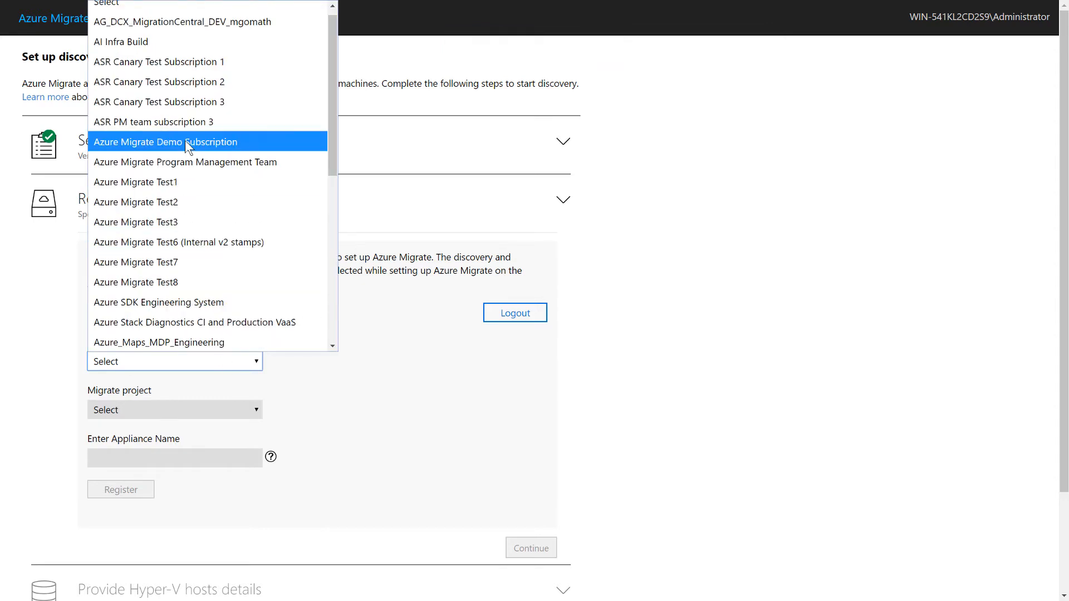
pyautogui.click(189, 142)
pyautogui.click(246, 410)
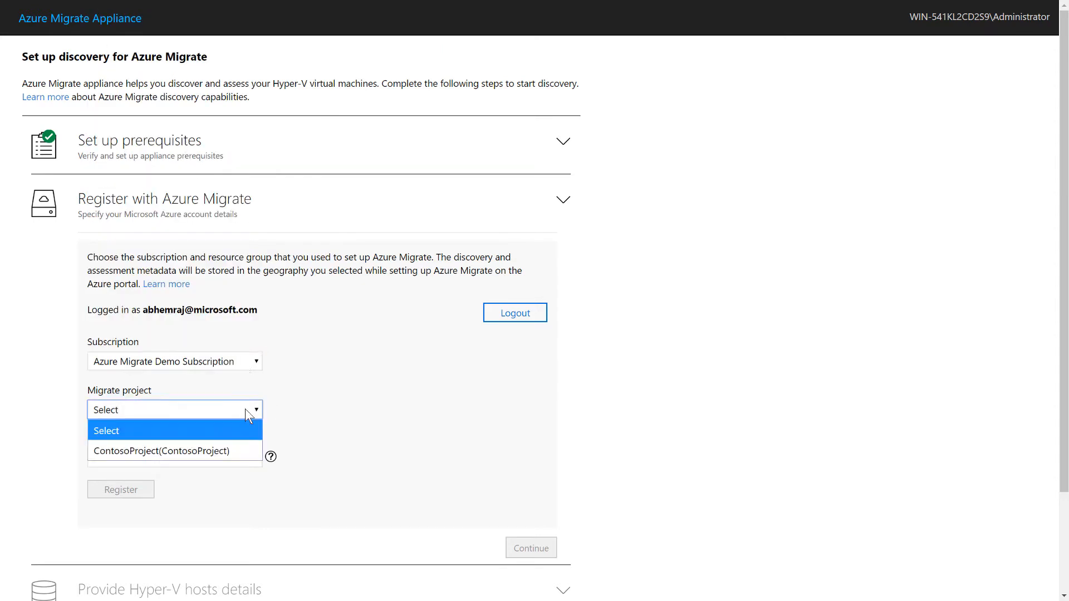
pyautogui.click(244, 452)
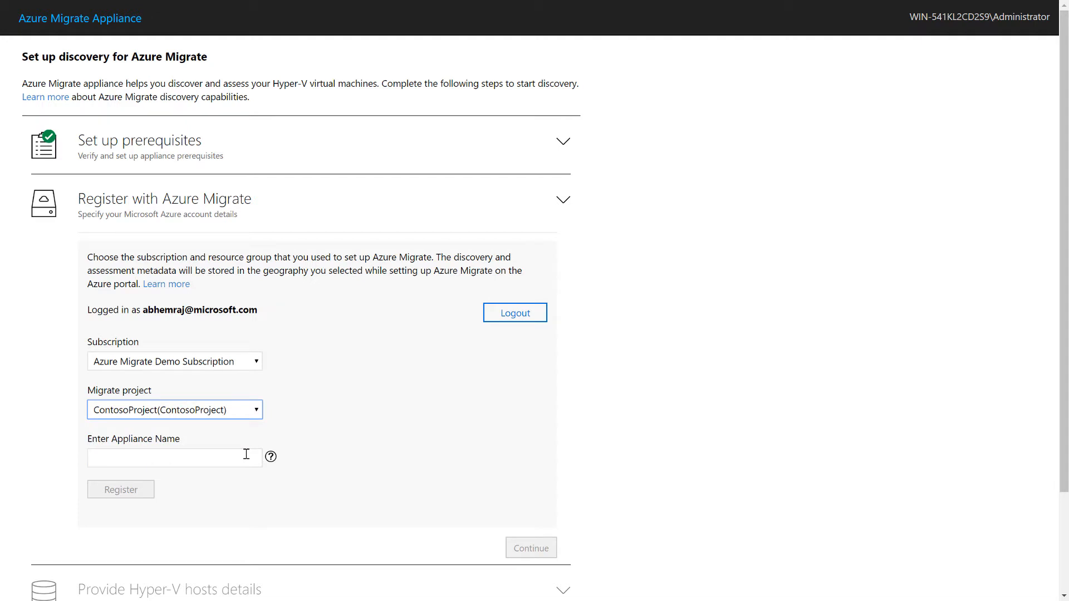
# Register the appliance under the name HyperV1 and continue to the Hyper-V hosts details
pyautogui.click(246, 454)
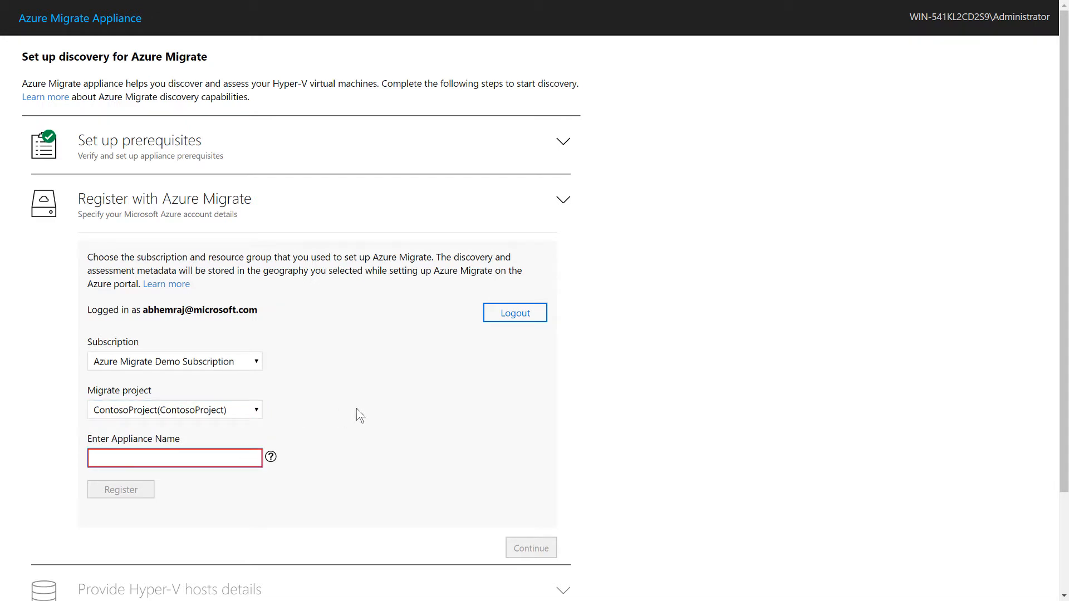
pyautogui.scroll(-3, 358, 416)
pyautogui.write('HyperV1')
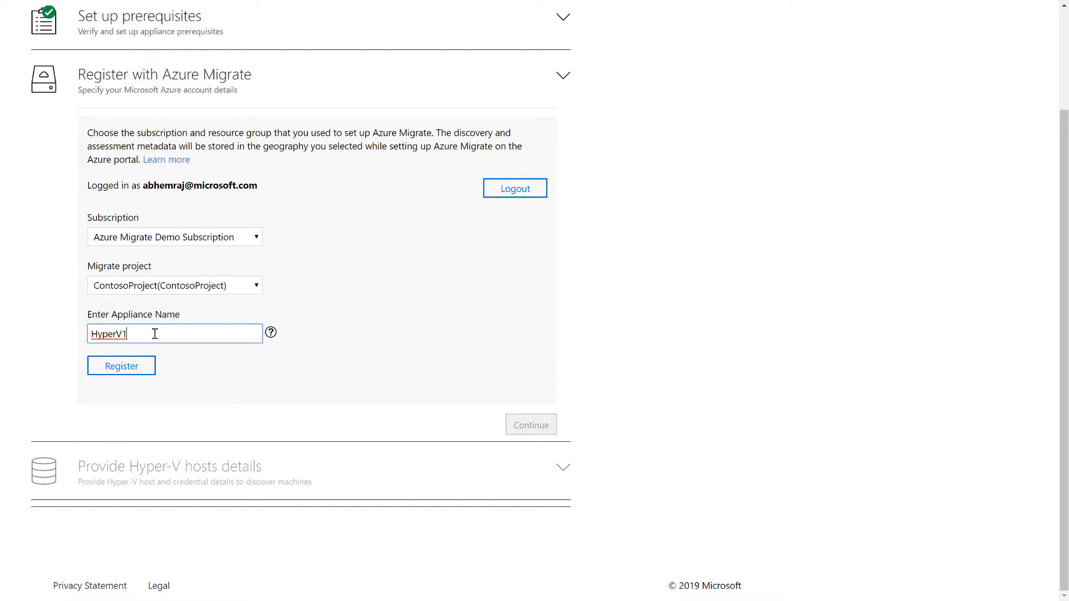
pyautogui.click(146, 374)
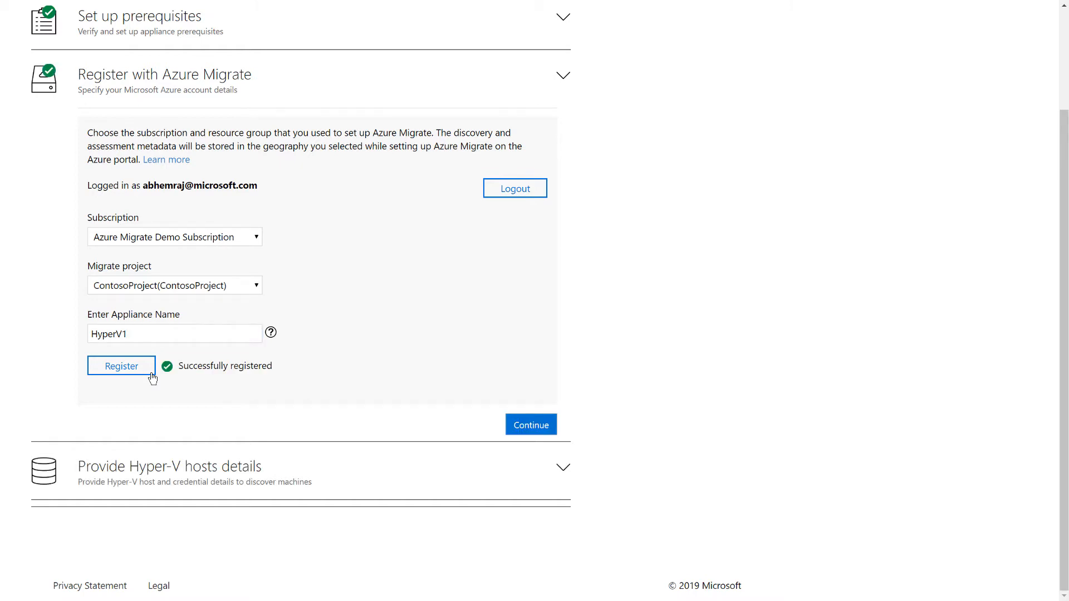
pyautogui.click(529, 426)
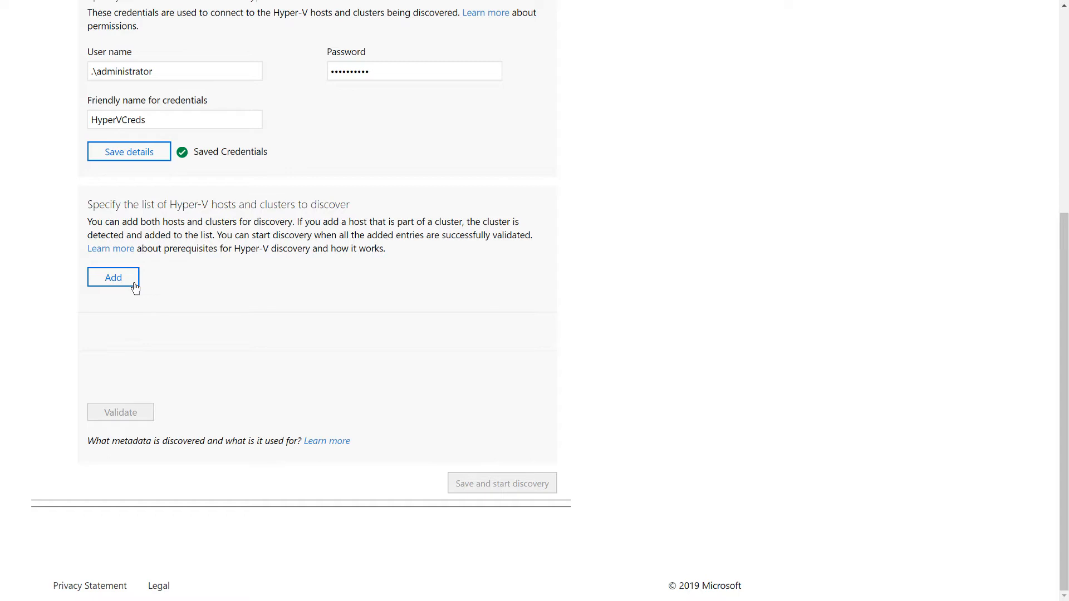
# Add and validate the list of Hyper-V hosts and clusters, then save it and start discovery
pyautogui.click(134, 285)
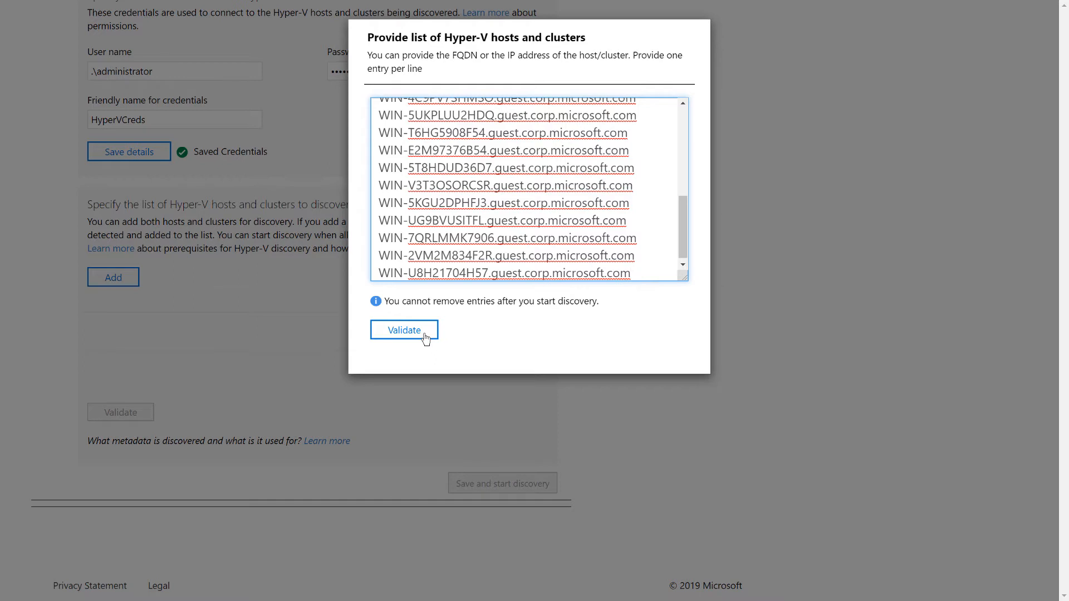
pyautogui.click(425, 335)
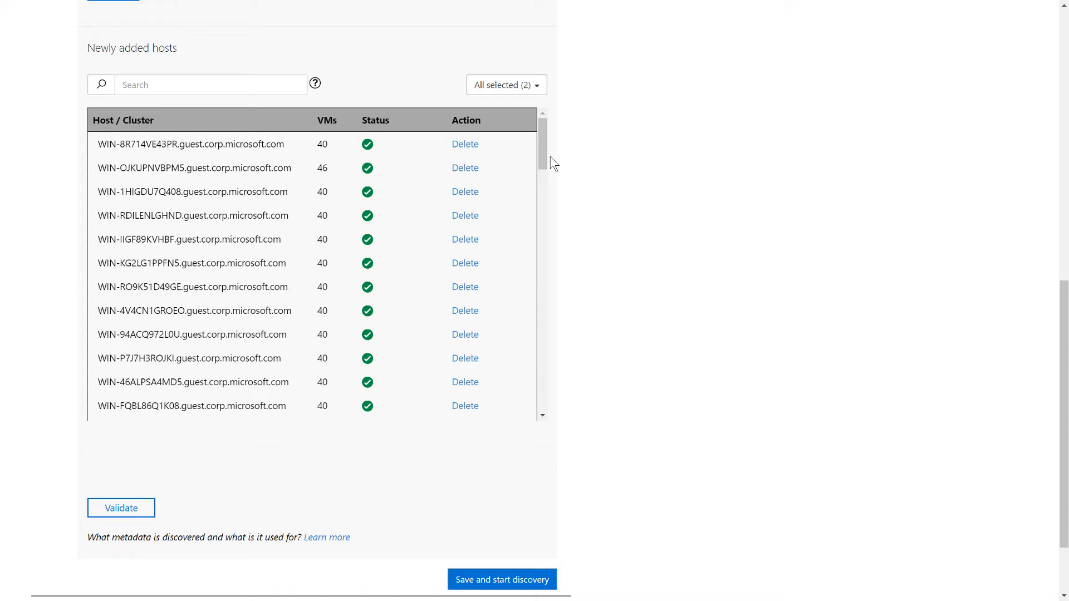
pyautogui.click(533, 584)
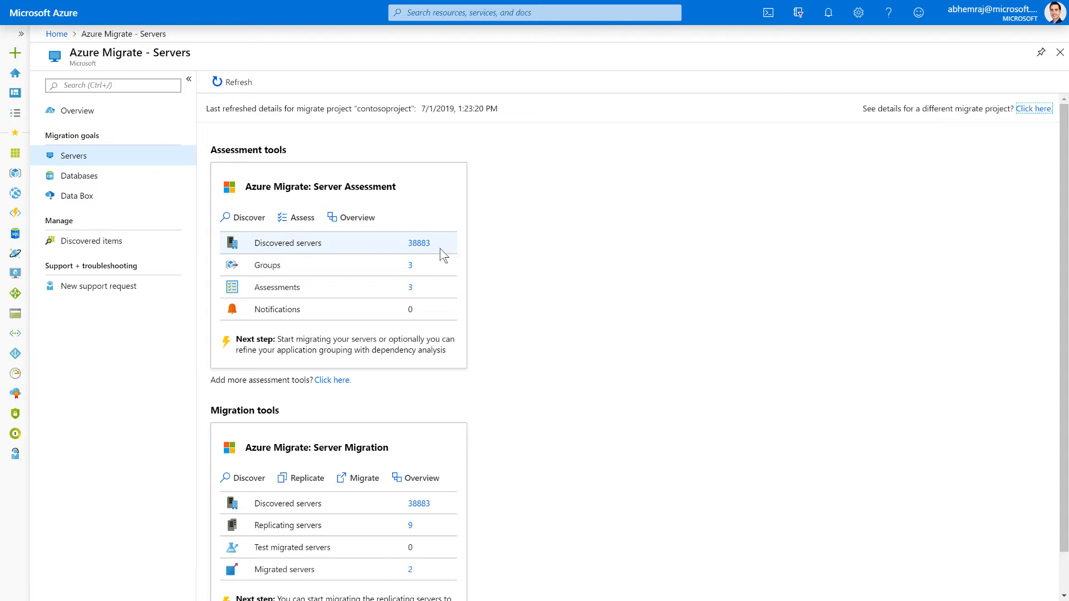
# In the Azure portal, start a new assessment from Server Assessment and name it ContosoHR
pyautogui.click(362, 223)
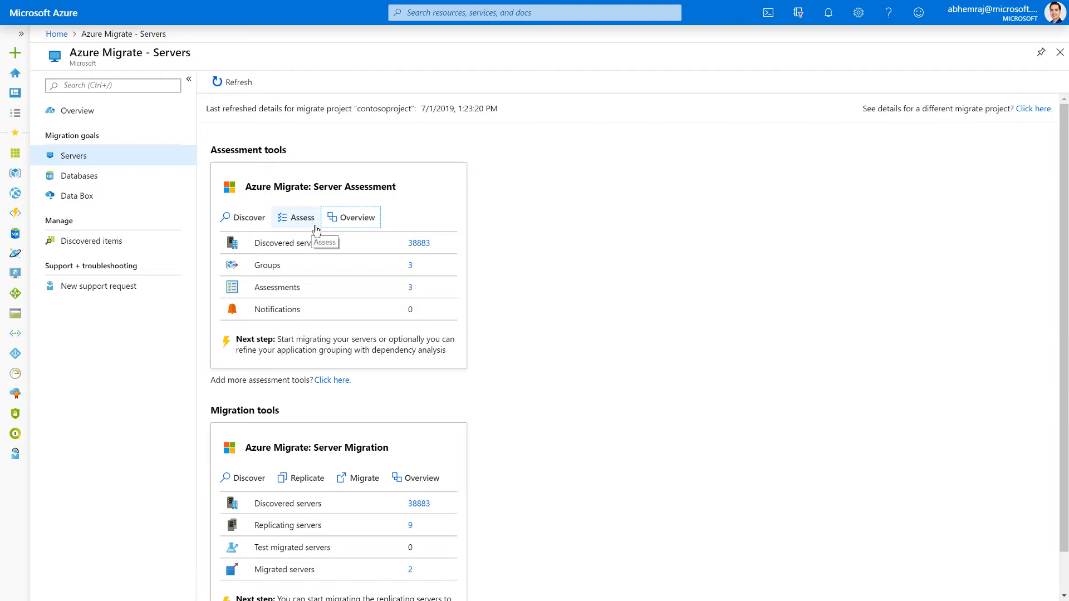
pyautogui.click(315, 226)
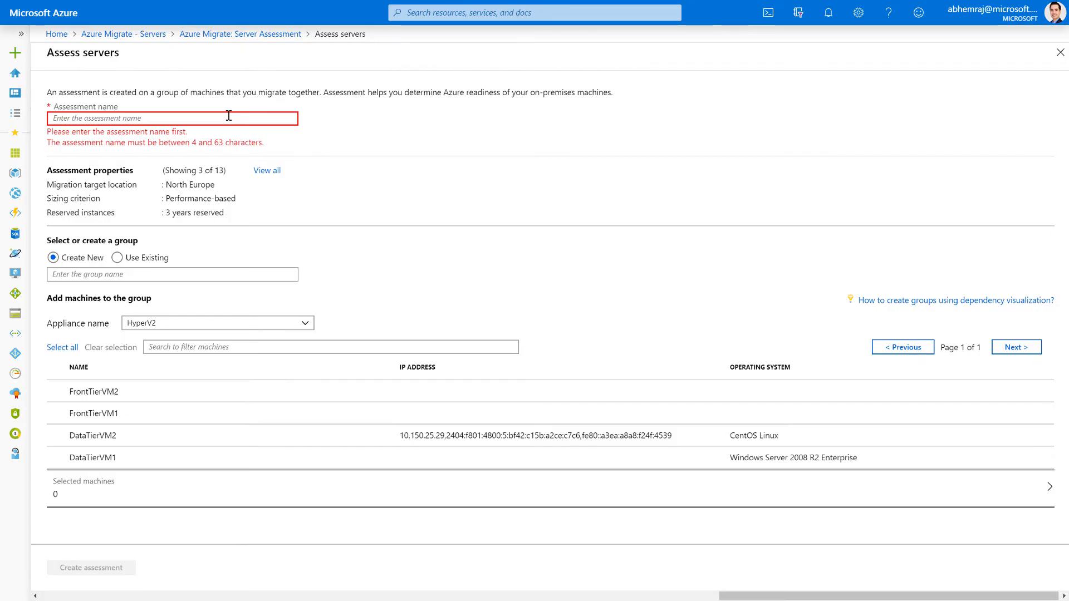
pyautogui.click(228, 118)
pyautogui.write('ContosoHR')
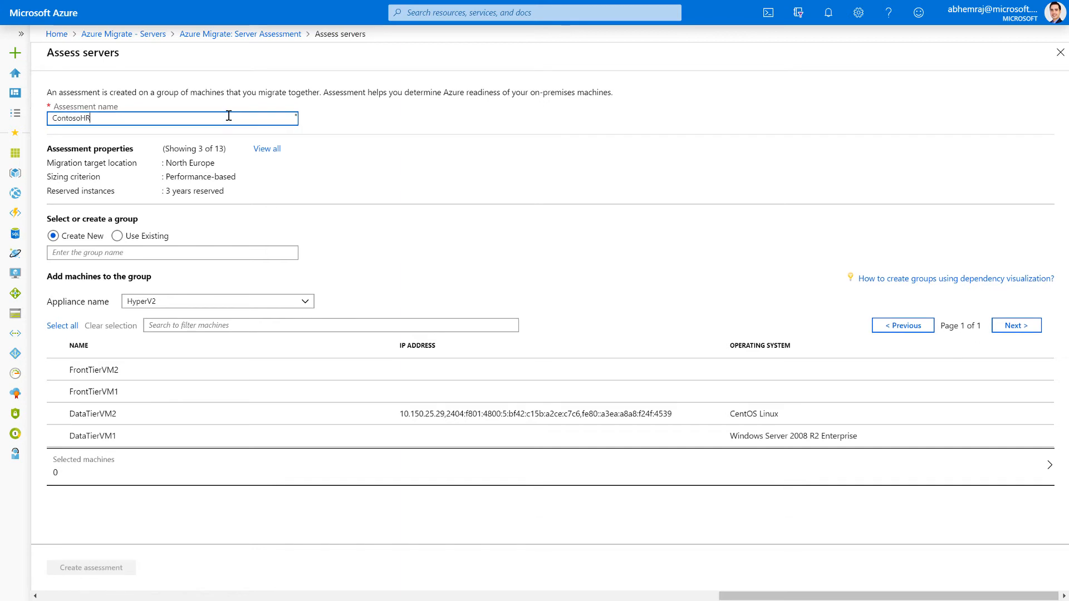
# Create a new group named ContosoHR containing all machines discovered by the HyperV2 appliance
pyautogui.click(95, 251)
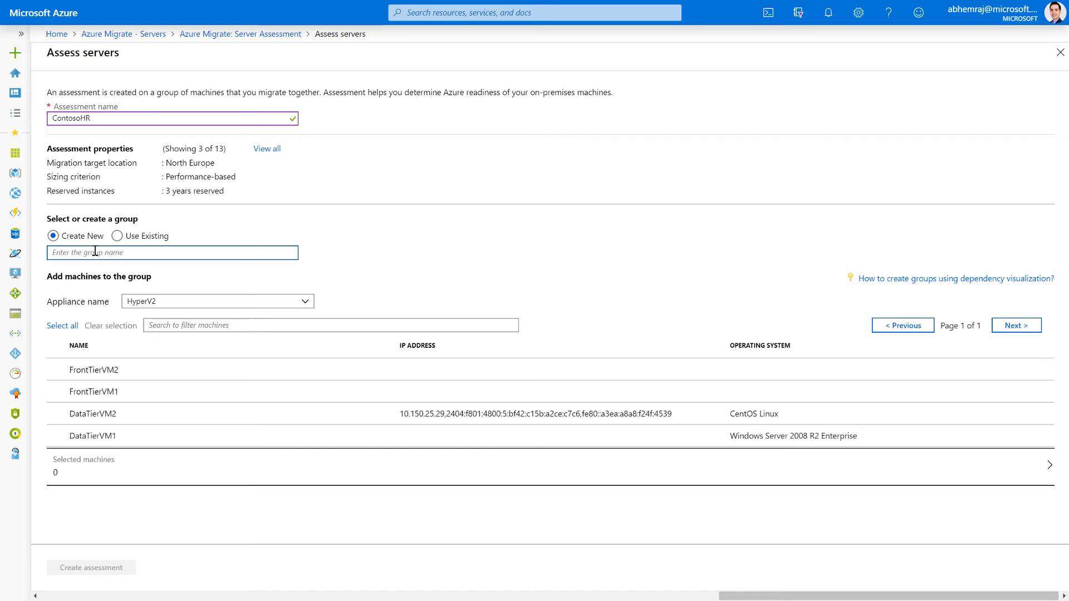
pyautogui.write('ContosoHR')
pyautogui.click(70, 327)
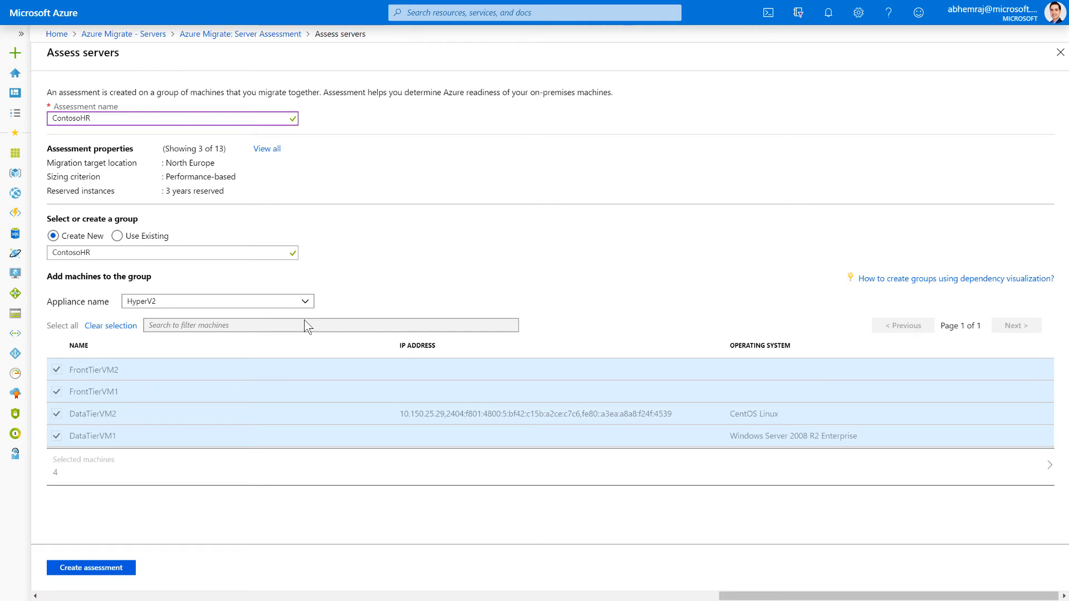
# Review the full assessment properties without changing them and create the ContosoHR assessment
pyautogui.click(267, 148)
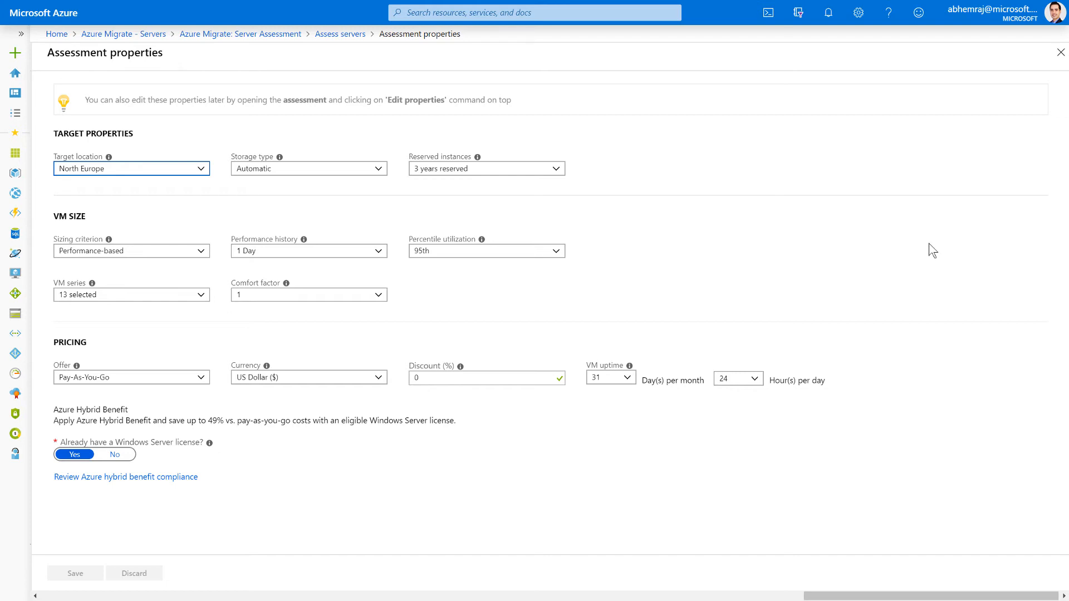
pyautogui.click(1060, 52)
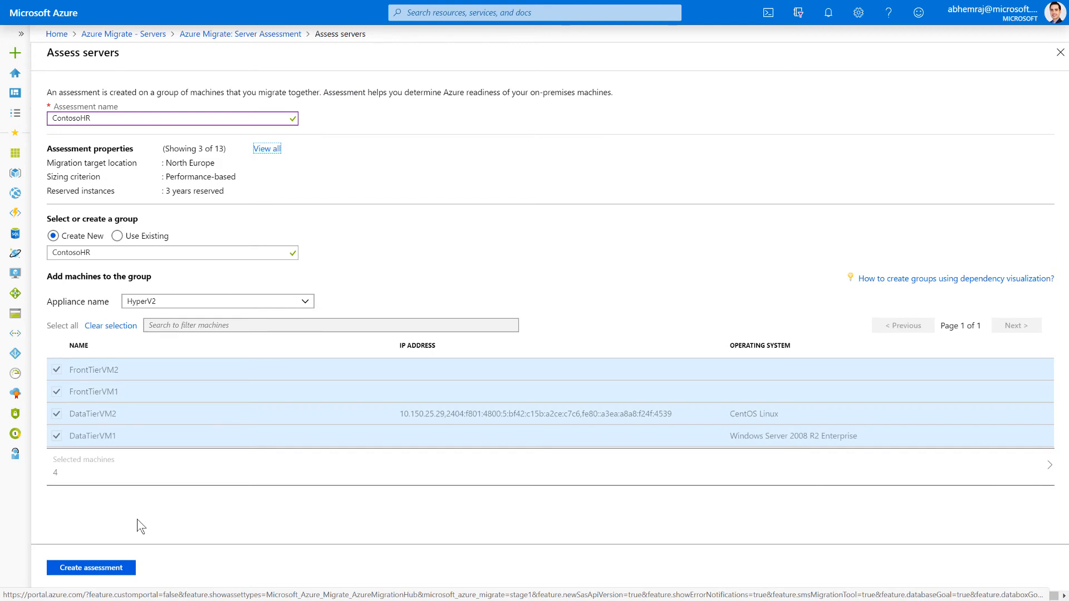
pyautogui.click(134, 566)
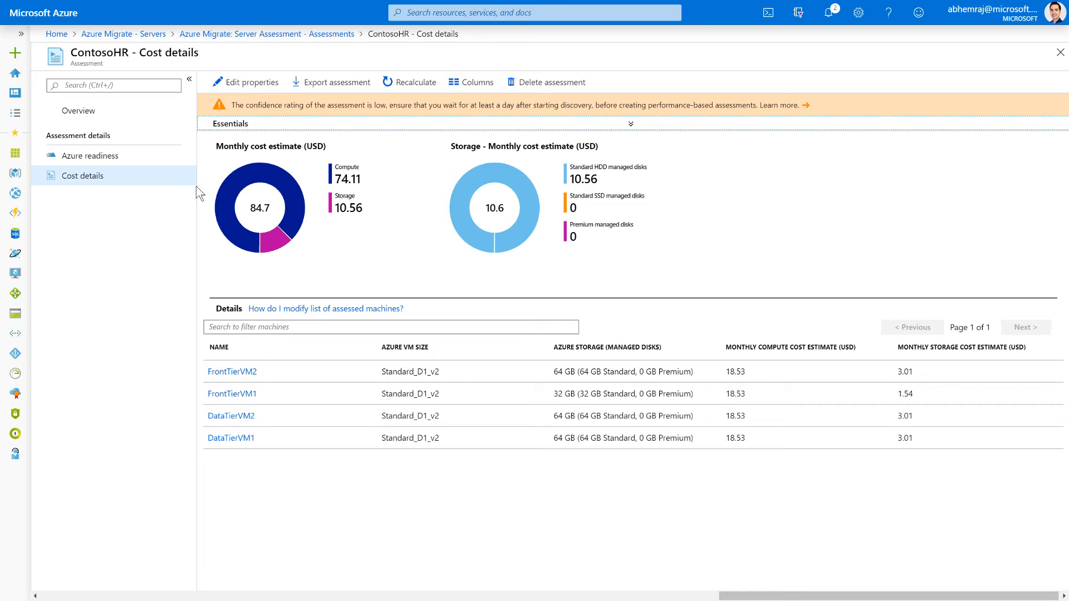
# Return to the Servers overview and create Server Migration discovery resources for Hyper-V machines with West Europe as target region
pyautogui.click(161, 38)
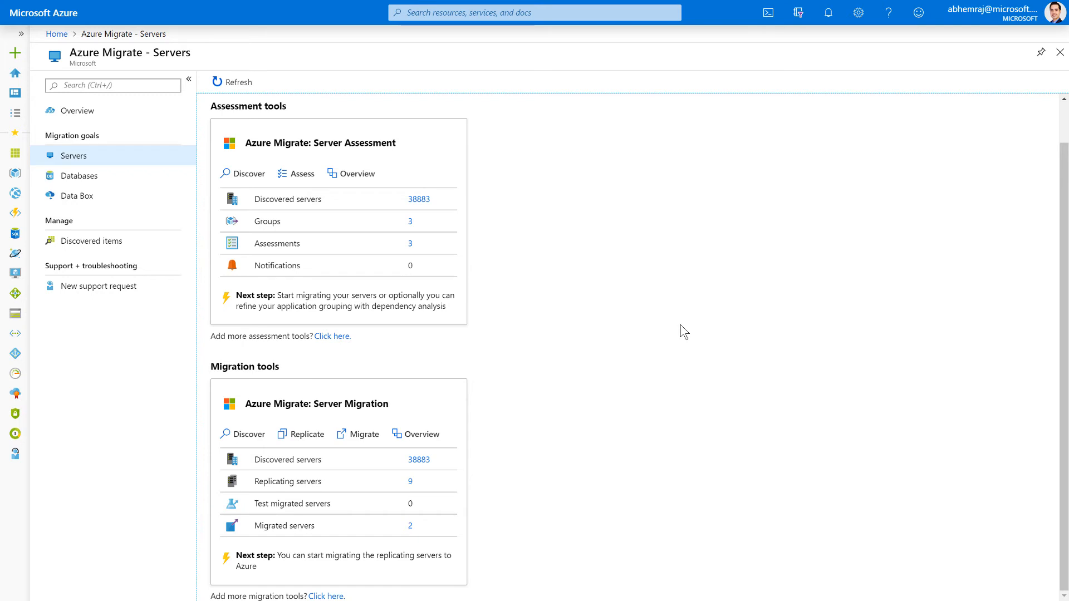
pyautogui.click(249, 446)
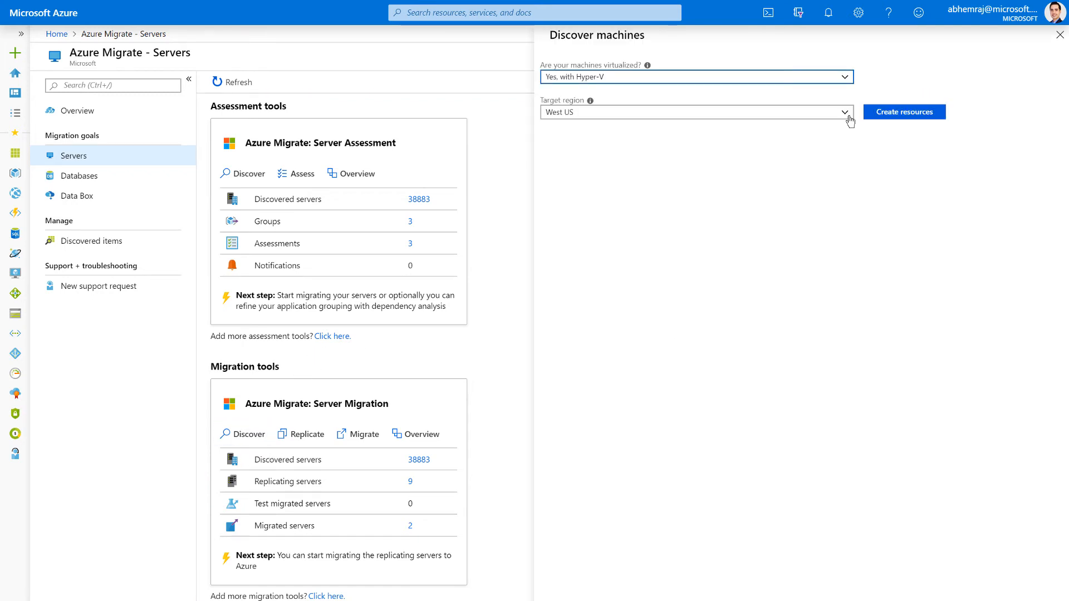
pyautogui.click(850, 120)
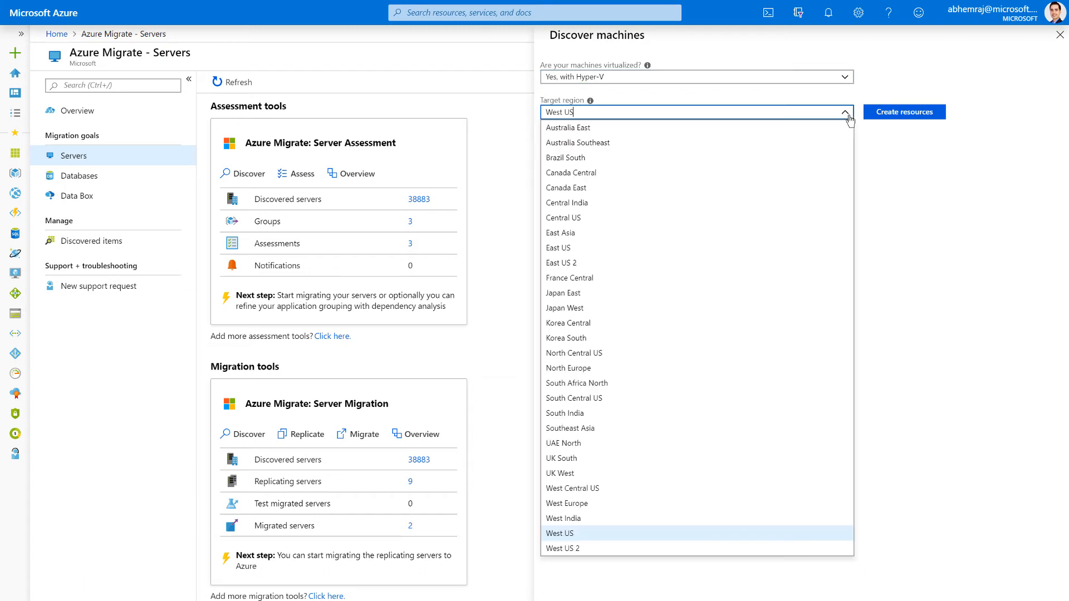
pyautogui.click(579, 506)
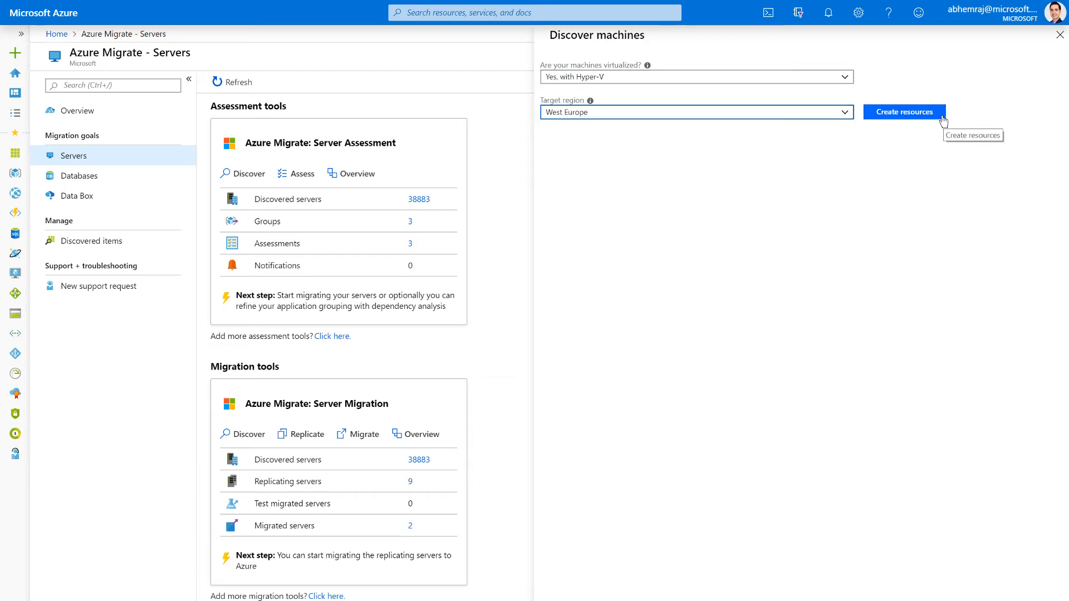
pyautogui.click(941, 114)
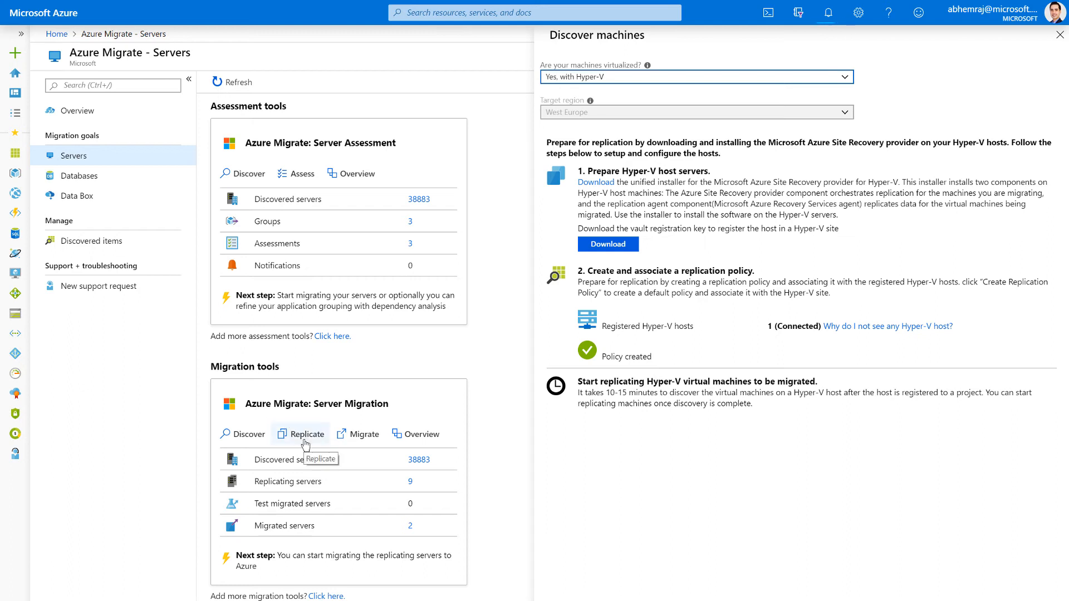
# Start a Server Migration replication with Hyper-V as the source virtualization type and proceed to virtual machine selection
pyautogui.click(305, 440)
pyautogui.click(506, 165)
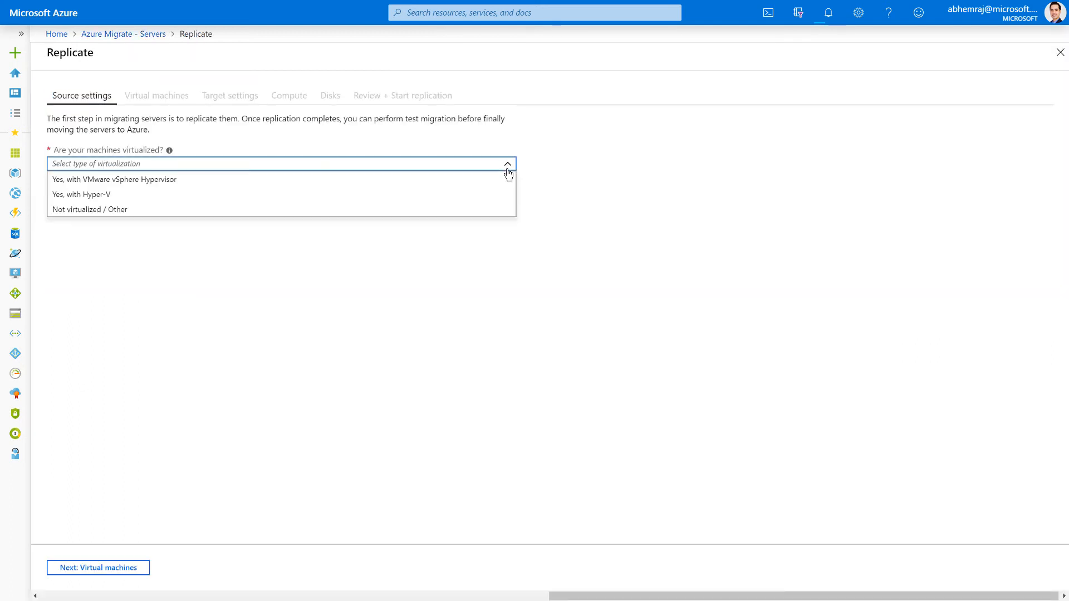
pyautogui.click(490, 203)
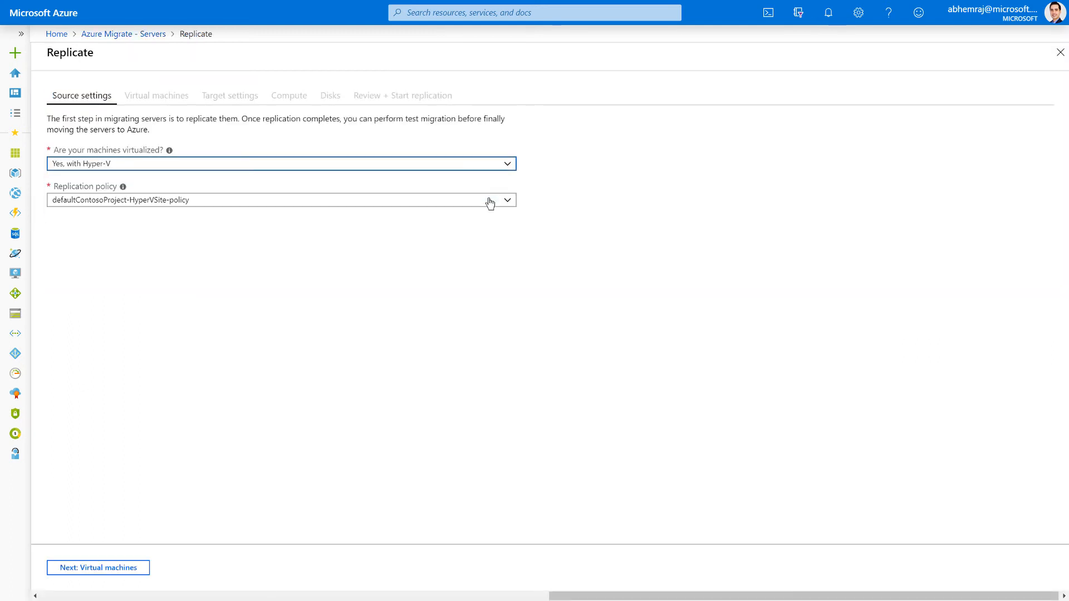
pyautogui.click(142, 573)
# Apply migration settings from an Azure Migrate assessment, using the ContosoHR group and the ContosoHR assessment
pyautogui.click(501, 167)
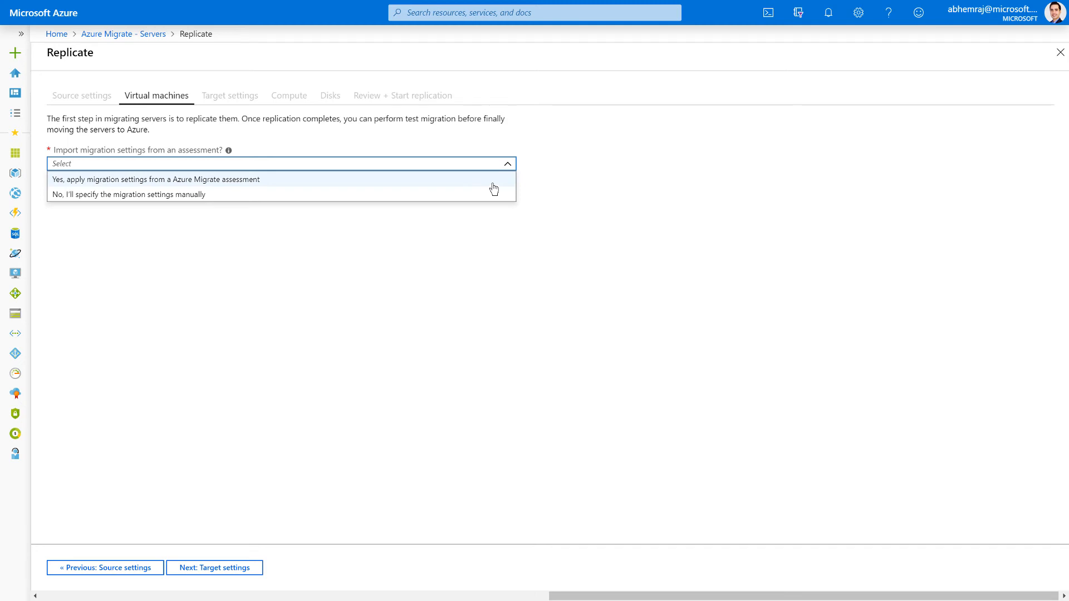
pyautogui.click(492, 184)
pyautogui.click(264, 275)
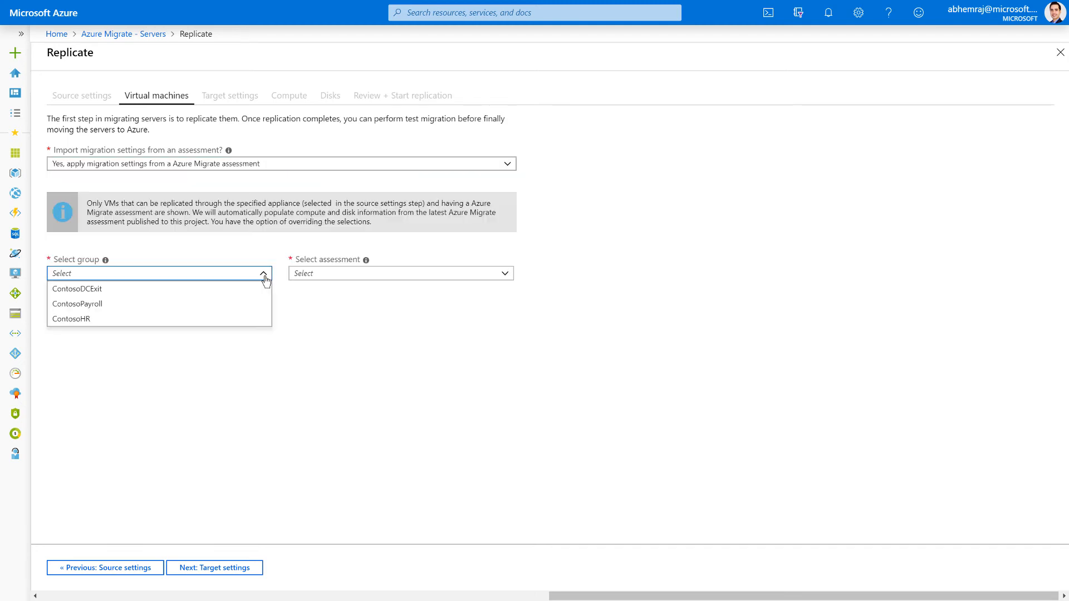
pyautogui.click(263, 326)
pyautogui.click(505, 278)
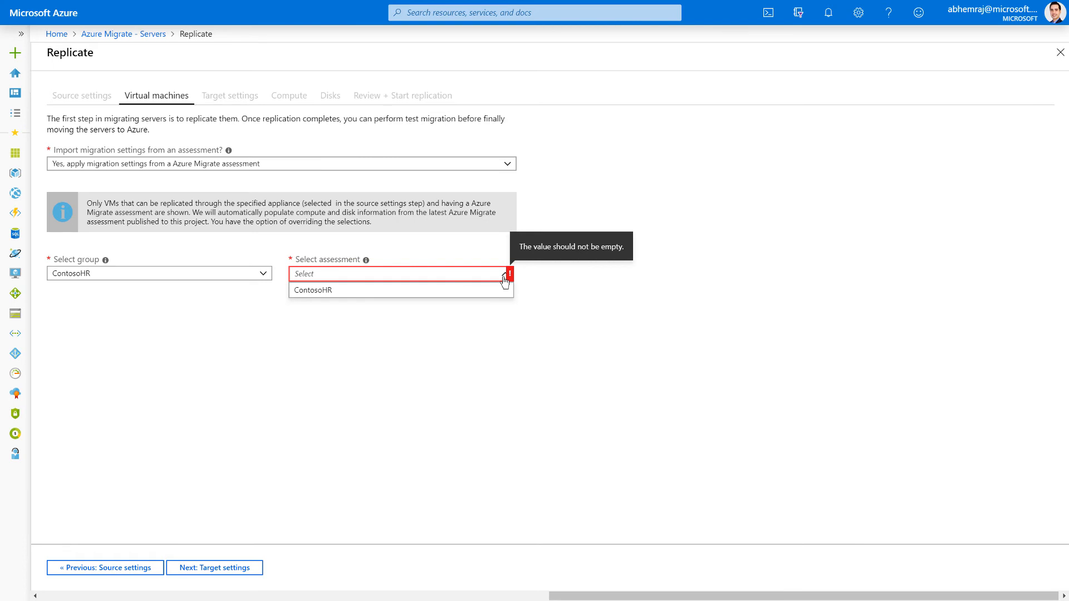
pyautogui.click(503, 292)
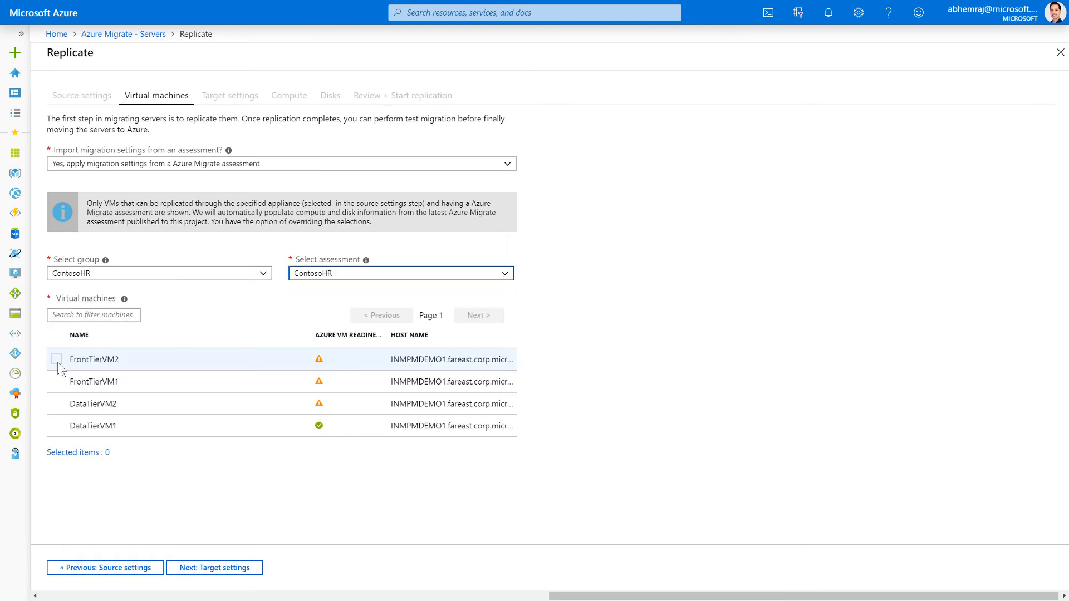
# Select FrontTierVM2, FrontTierVM1, DataTierVM2 and DataTierVM1 for replication
pyautogui.click(57, 359)
pyautogui.click(56, 381)
pyautogui.click(57, 403)
pyautogui.click(56, 426)
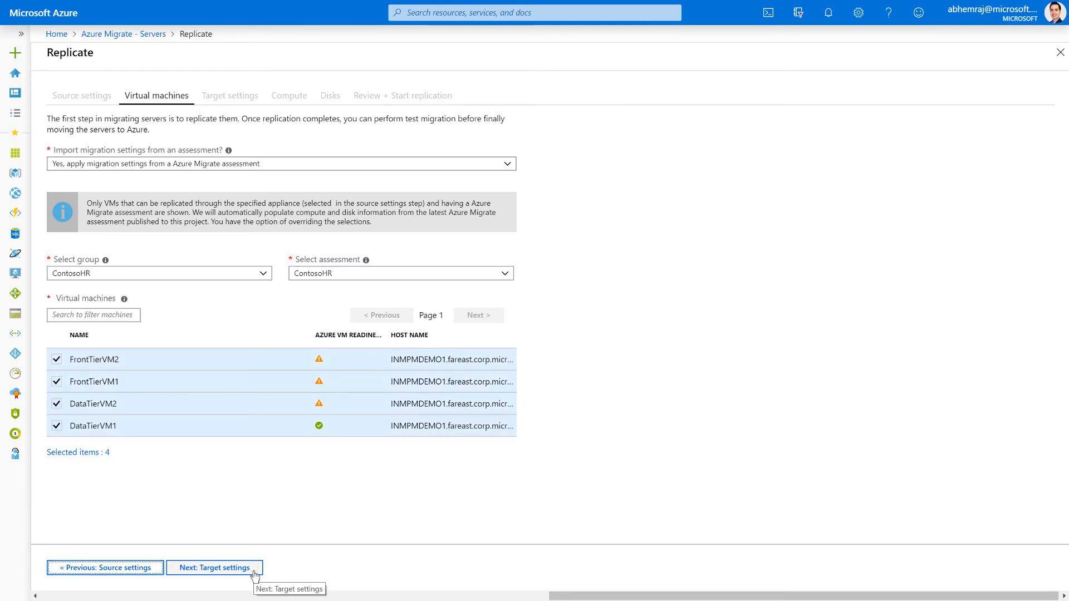
# Set the replication target to ContosoProject, storage contosohr, network ContosoAzureNW and subnet ContosoPayrollNW with Azure Hybrid Benefit, and start replication
pyautogui.click(254, 568)
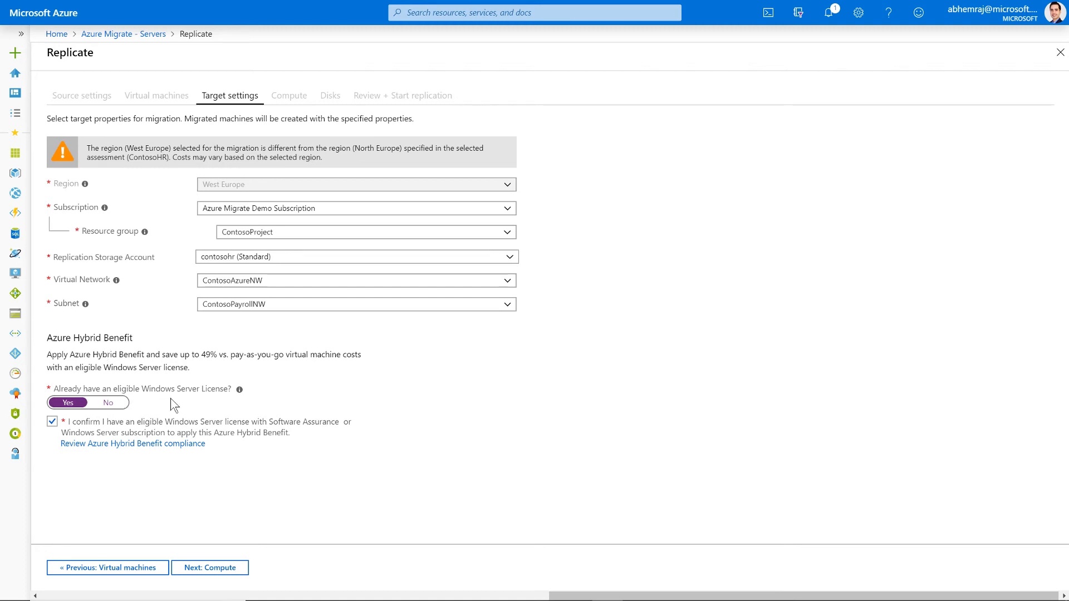
pyautogui.click(245, 569)
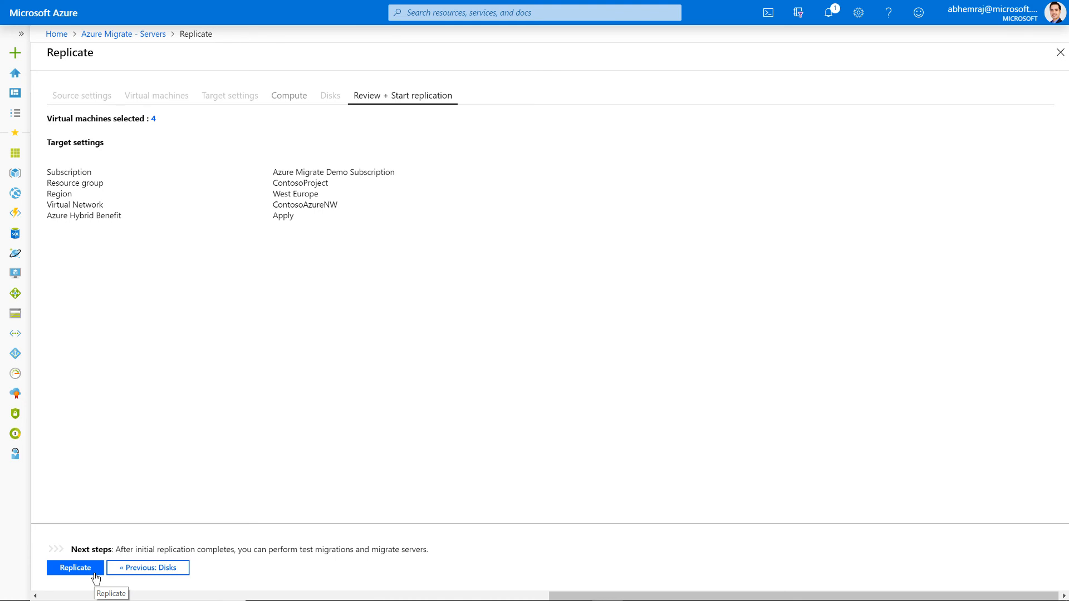
pyautogui.click(94, 574)
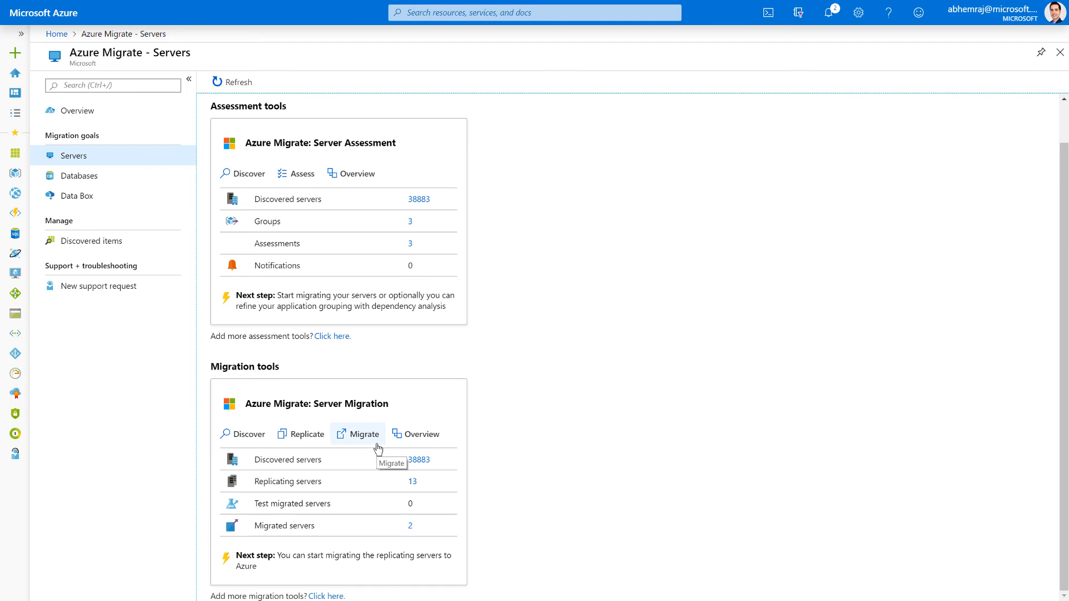
# Check the replication health in the Server Migration overview and close it
pyautogui.click(423, 444)
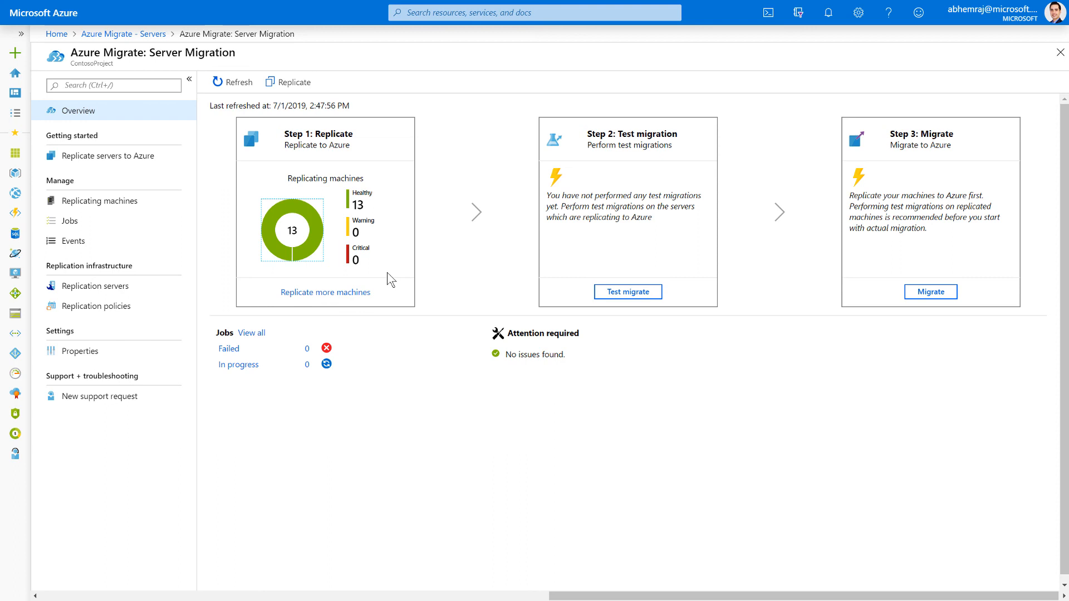
pyautogui.click(1060, 52)
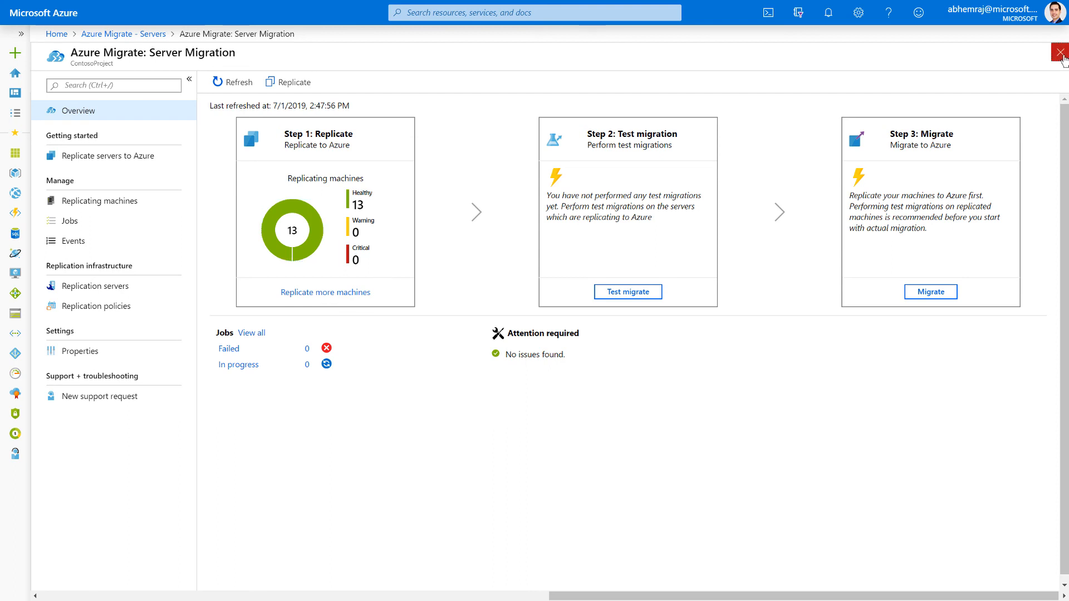